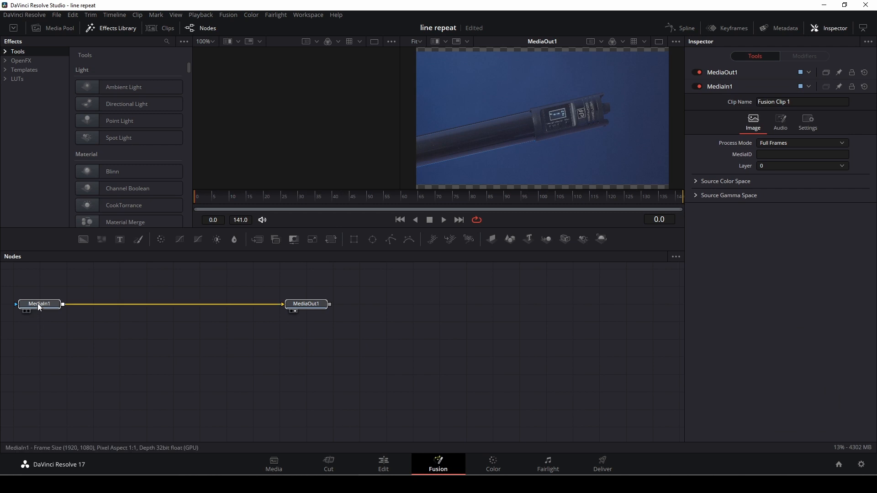
- Reposition the media nodes, add a Text+ node above them, and merge it over the MediaIn1 output
drag(39, 304, 252, 353)
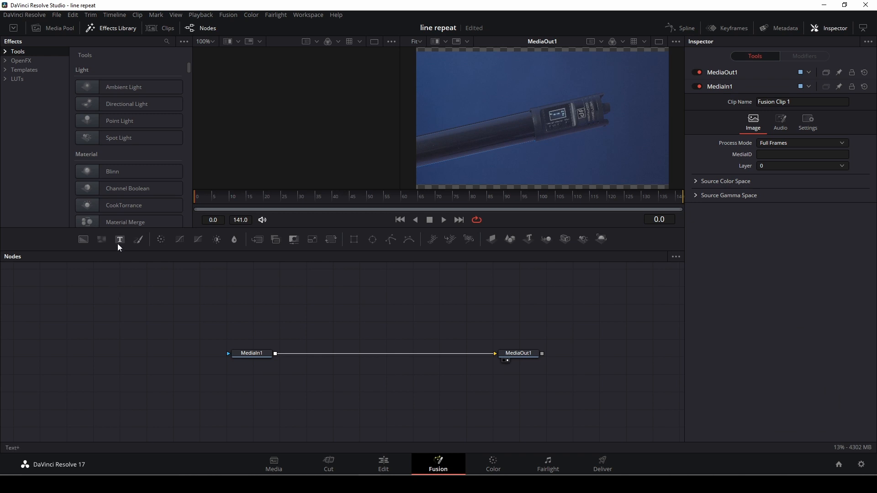
drag(120, 240, 327, 293)
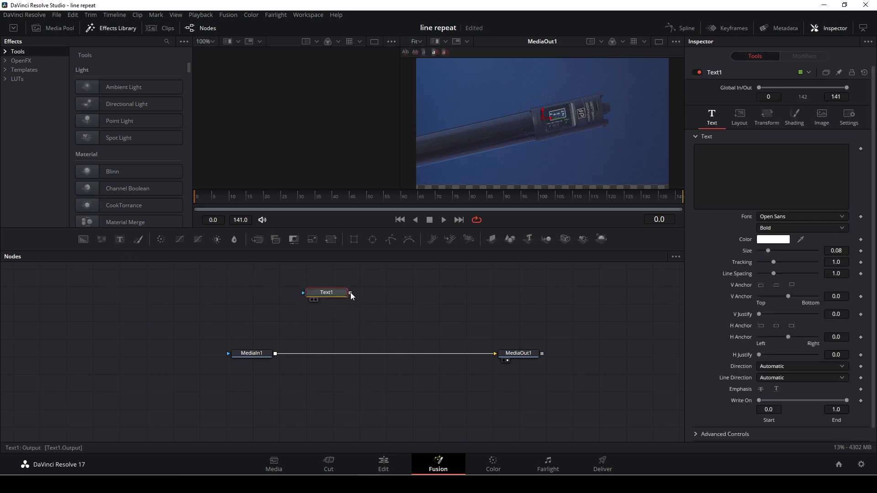
drag(350, 293, 274, 355)
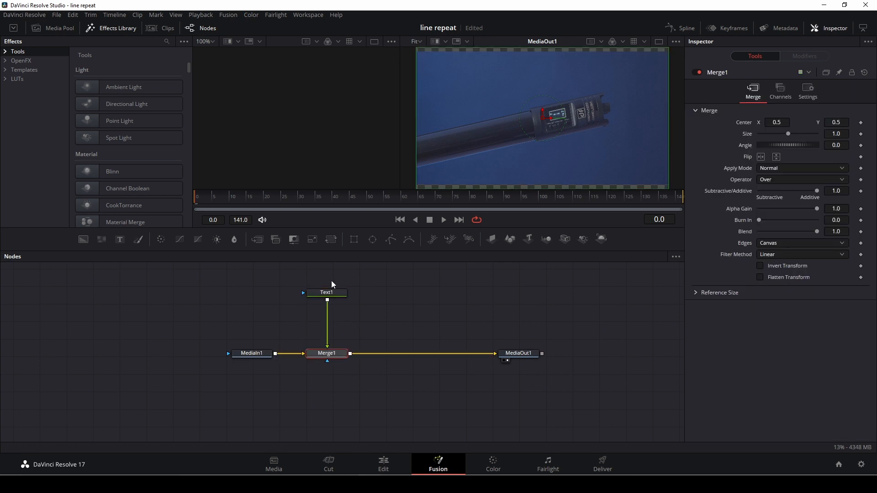
- Enter a row of about 15 hyphens as the Text1 node's text
click(334, 293)
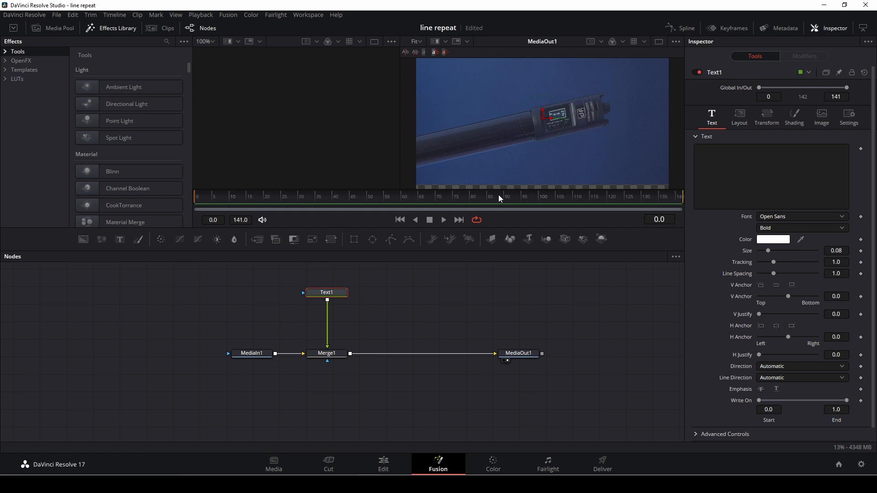
click(708, 151)
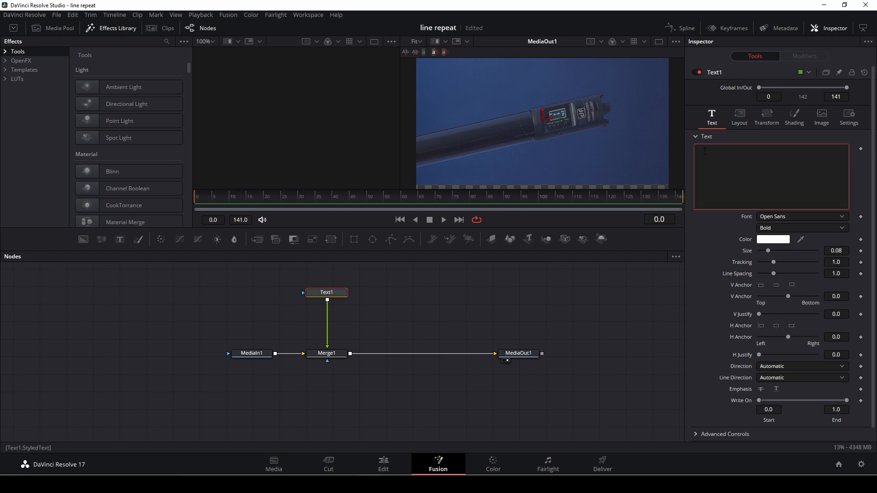
text(---------------)
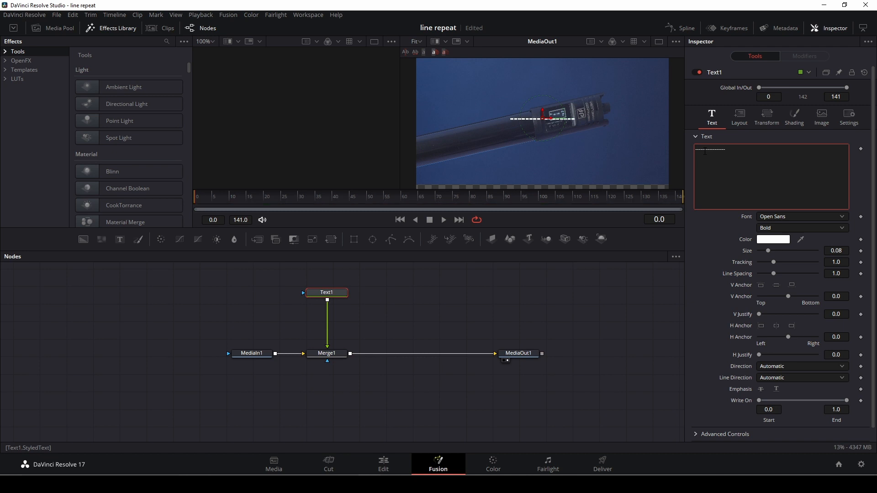
- Color the dashed text light blue (#00aaff) and set its font to MingLiU-ExtB
click(786, 239)
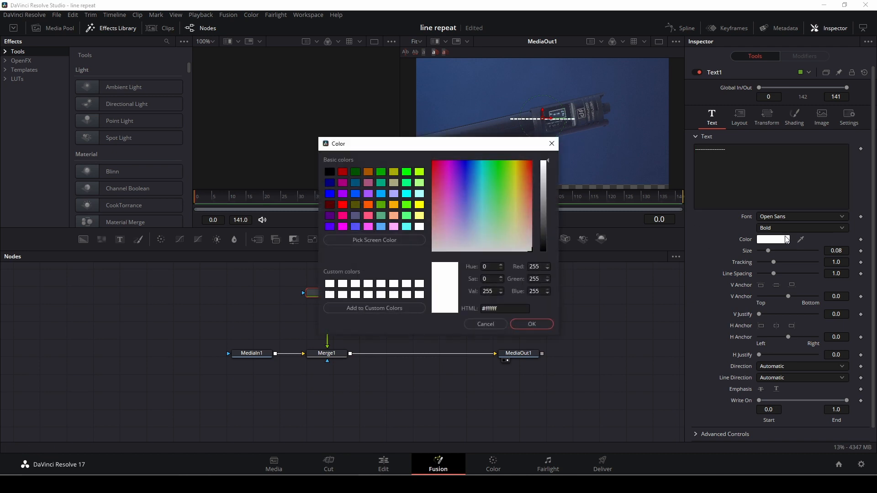
click(381, 194)
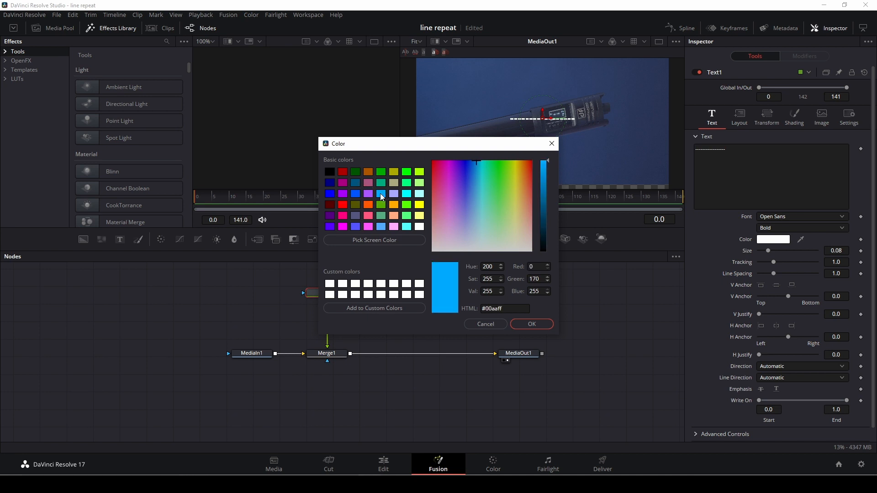
click(529, 324)
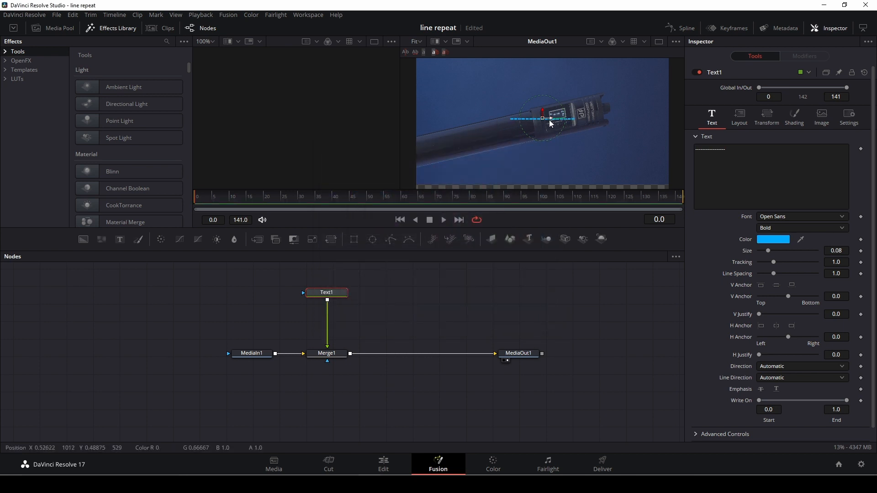
click(781, 217)
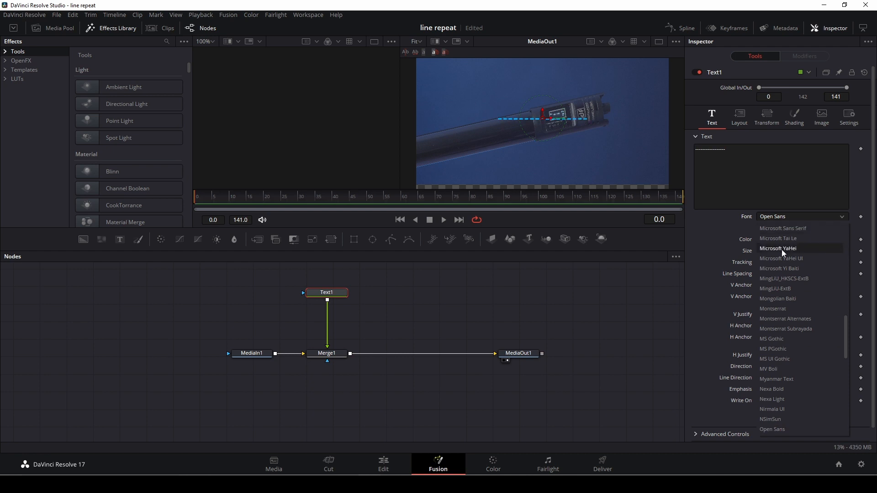
click(789, 289)
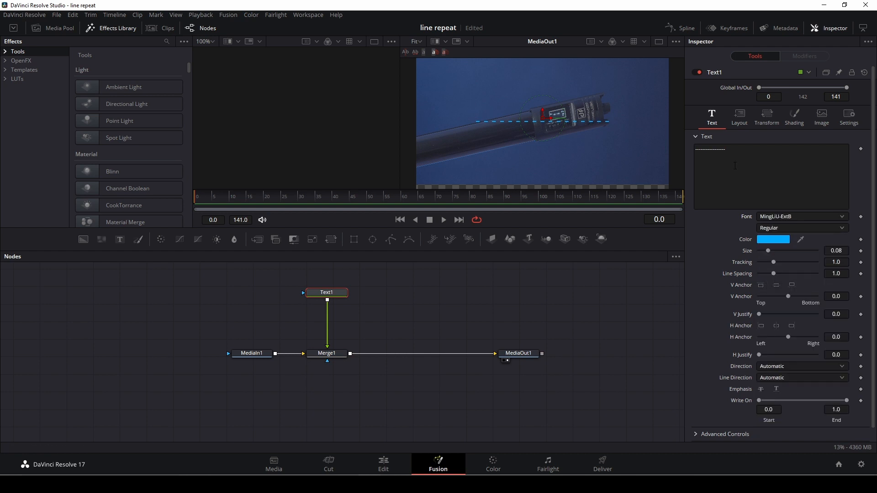
- Set the layout type of the Text1 node to Path
click(740, 117)
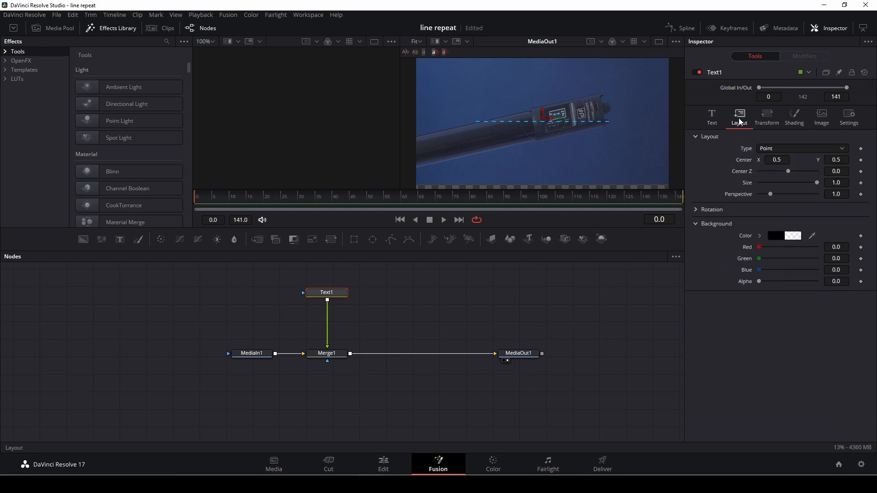
click(766, 151)
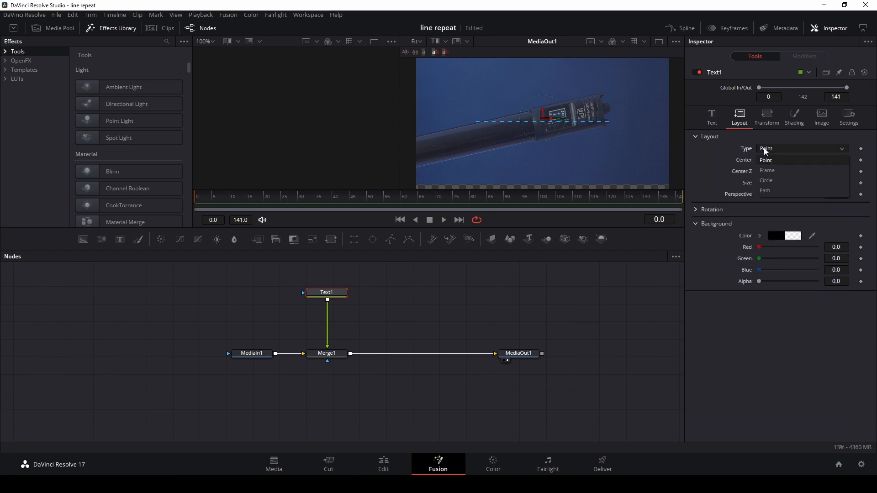
click(776, 191)
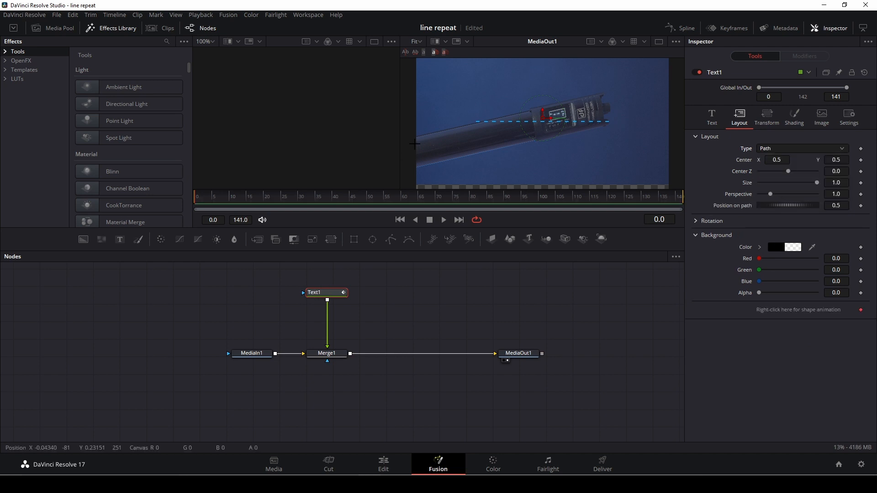
- Start the text path just outside the frame's left edge and trace the tube's upper edge up to the raised head section
scroll(457, 158, up, 2)
scroll(456, 158, up, 2)
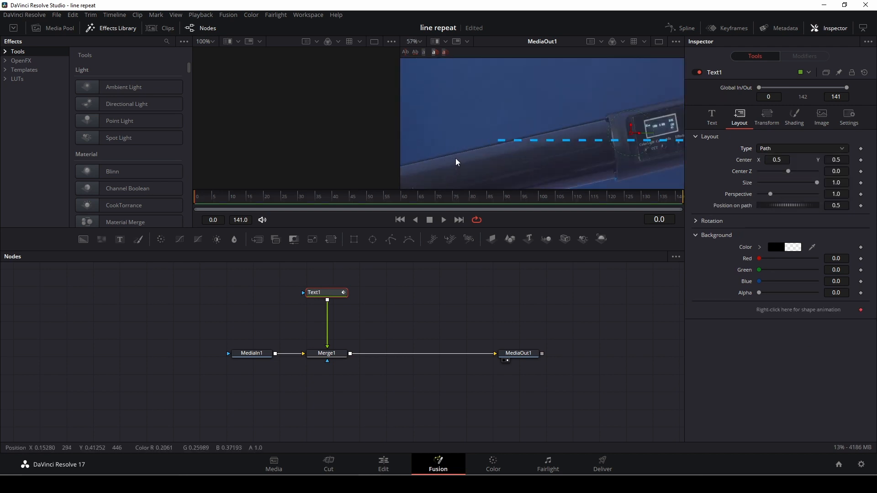
scroll(466, 142, up, 1)
drag(466, 143, 516, 134)
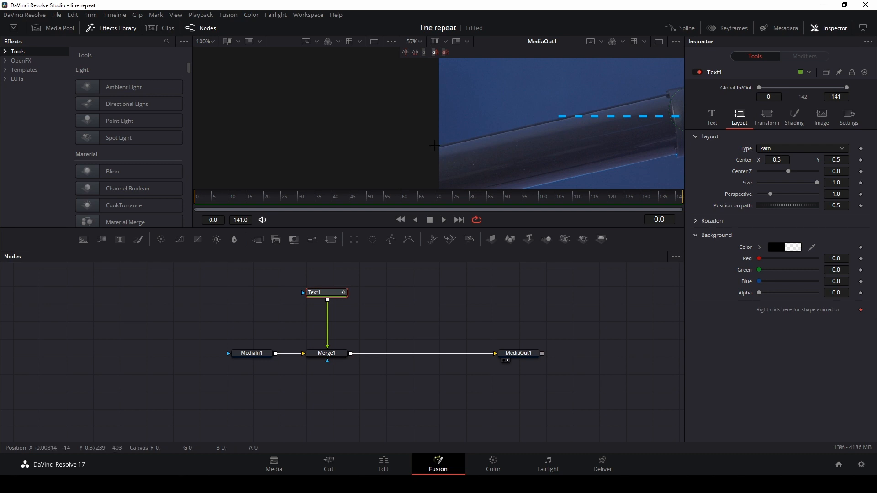
click(434, 145)
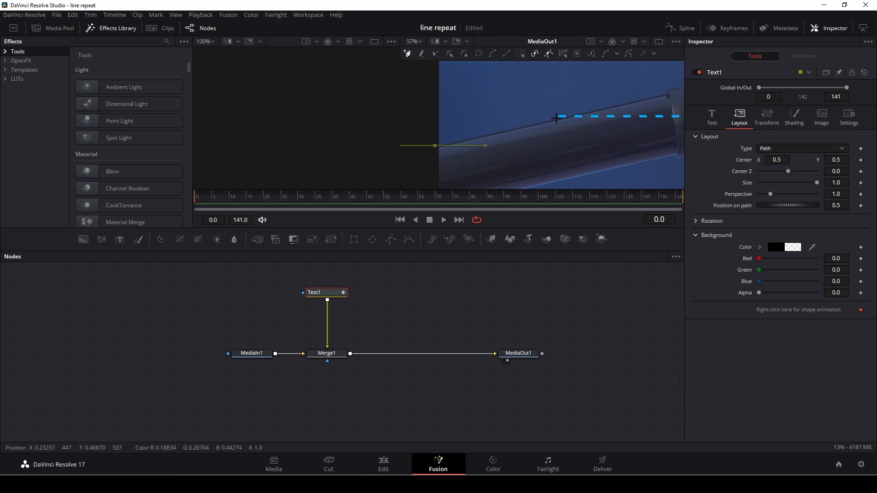
click(556, 117)
click(665, 91)
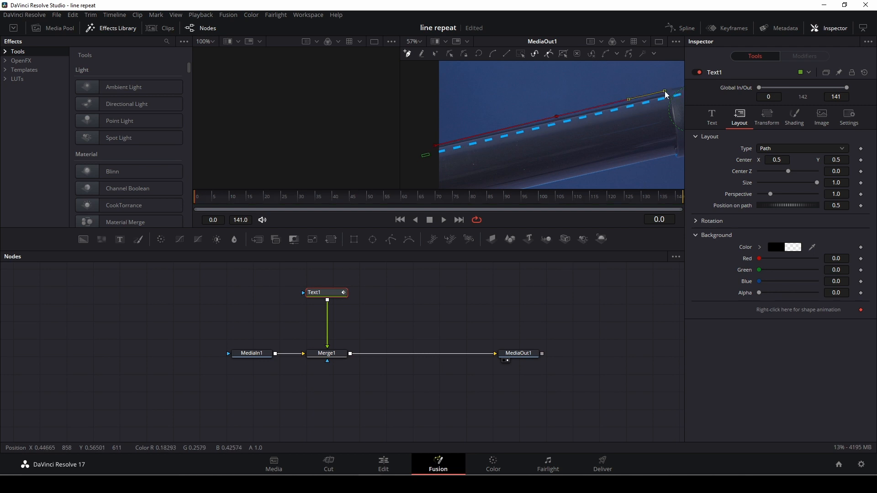
click(668, 87)
- Continue the text path along the upper edge of the tube light's head to its outer corner
drag(666, 109, 458, 155)
click(525, 121)
click(589, 106)
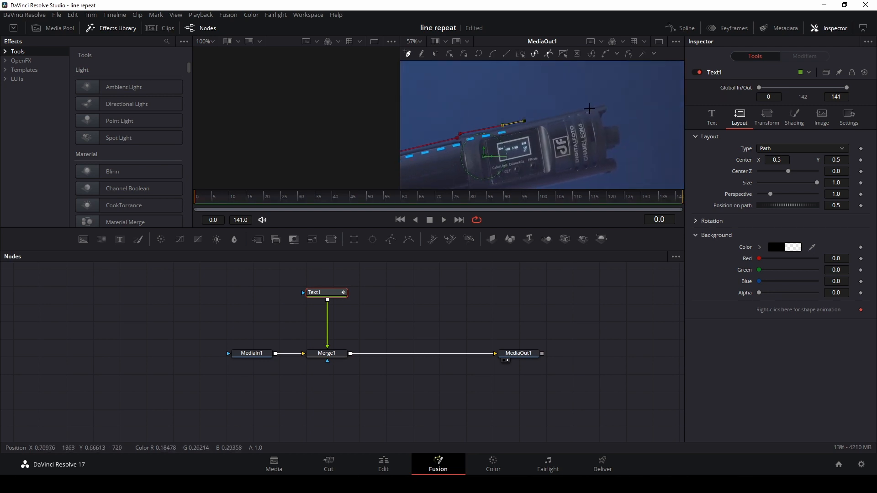
click(606, 103)
- Trace the text path around the notched end of the head down to its lower corner
click(602, 120)
click(606, 125)
click(616, 122)
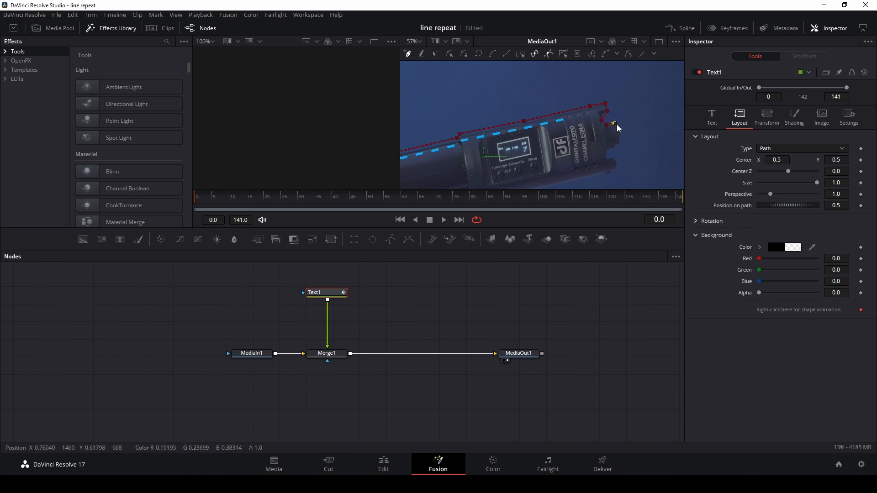
click(622, 137)
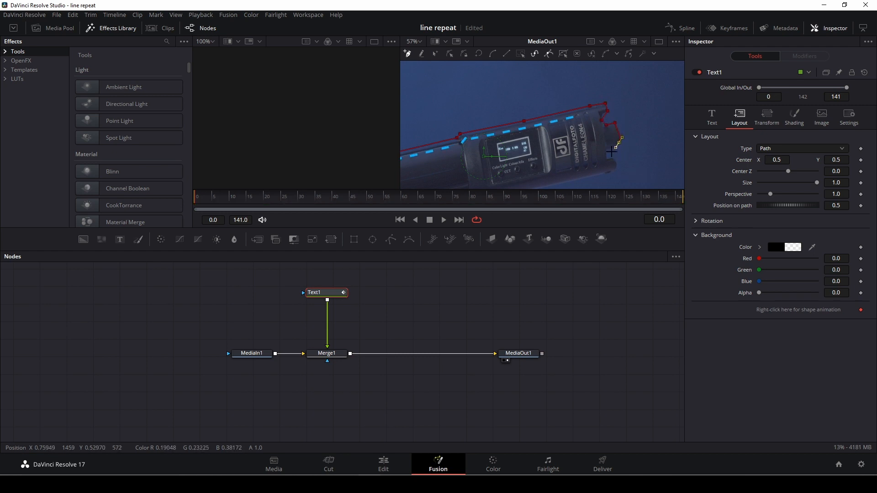
click(606, 151)
click(616, 161)
scroll(608, 166, down, 2)
click(613, 116)
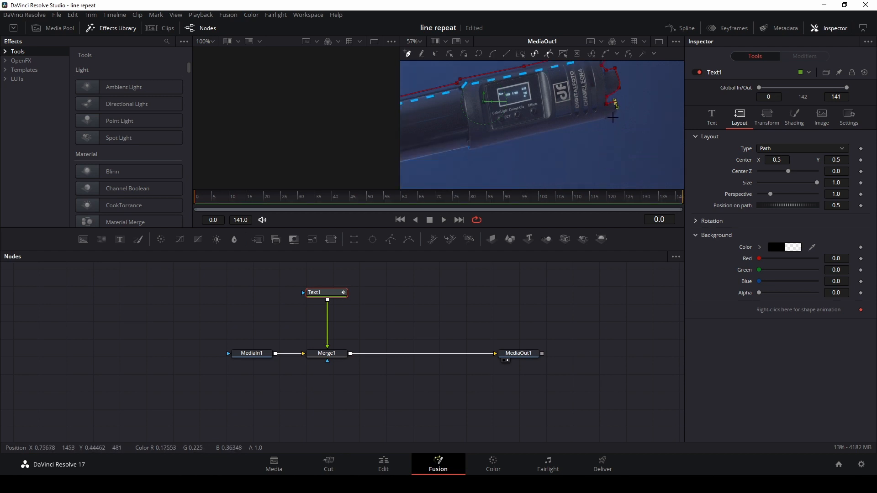
- Trace the tube's lower edge back past the frame's left edge and close the path at its first point
click(469, 152)
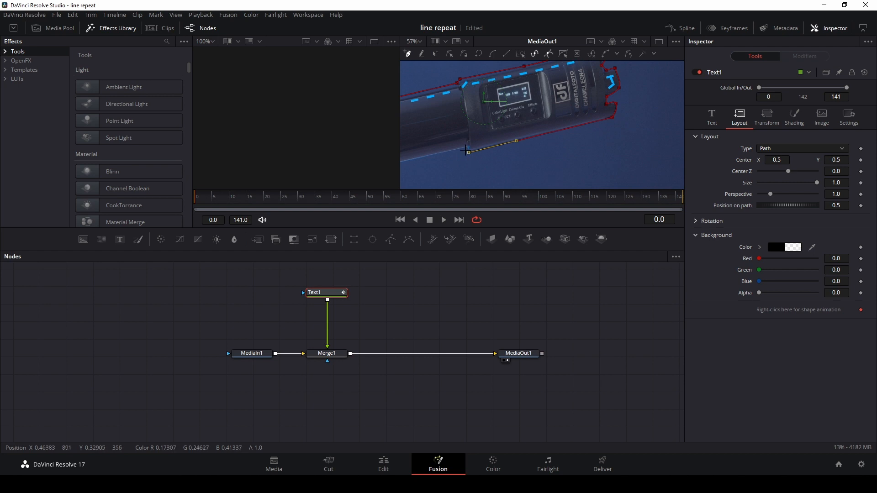
click(466, 151)
scroll(442, 172, down, 2)
drag(433, 163, 561, 163)
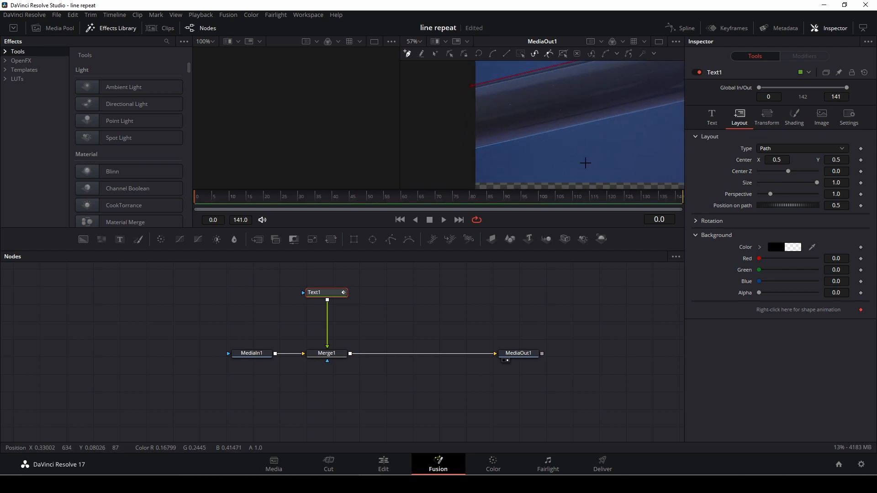
click(472, 157)
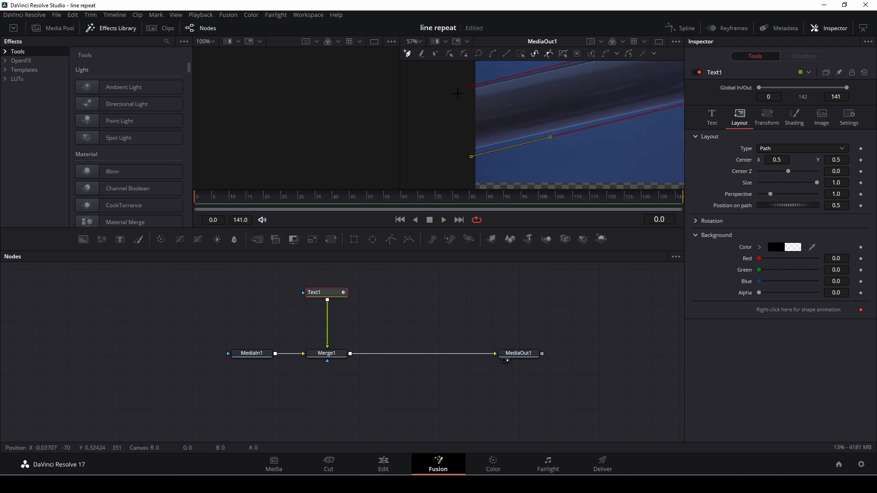
click(472, 86)
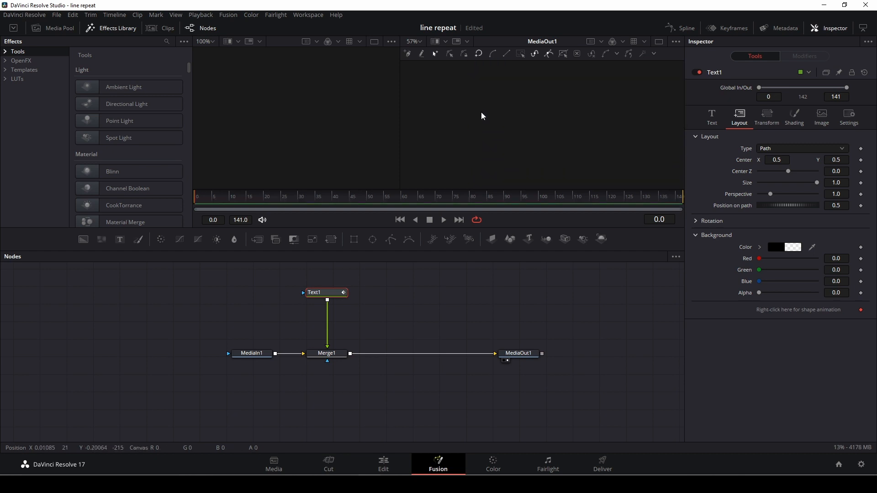
- Append about 24 hyphens to the Text1 text to extend the dashes along the path, and save the project
scroll(574, 127, down, 4)
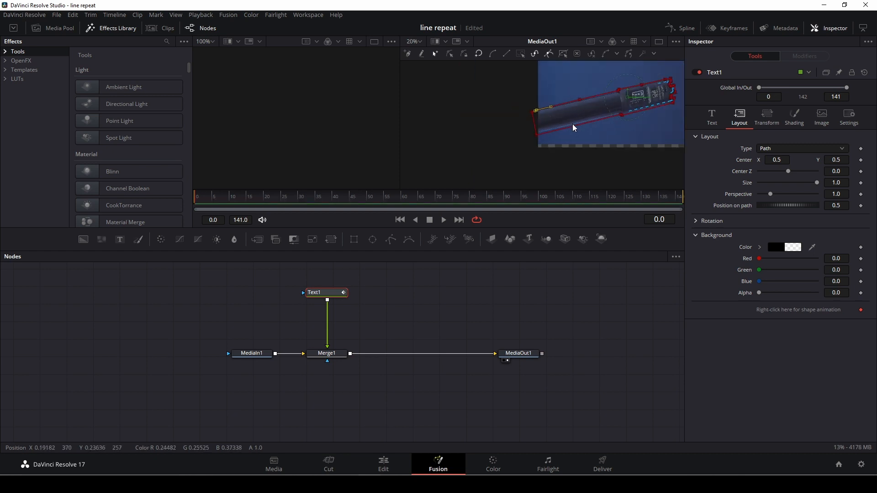
drag(634, 135, 533, 151)
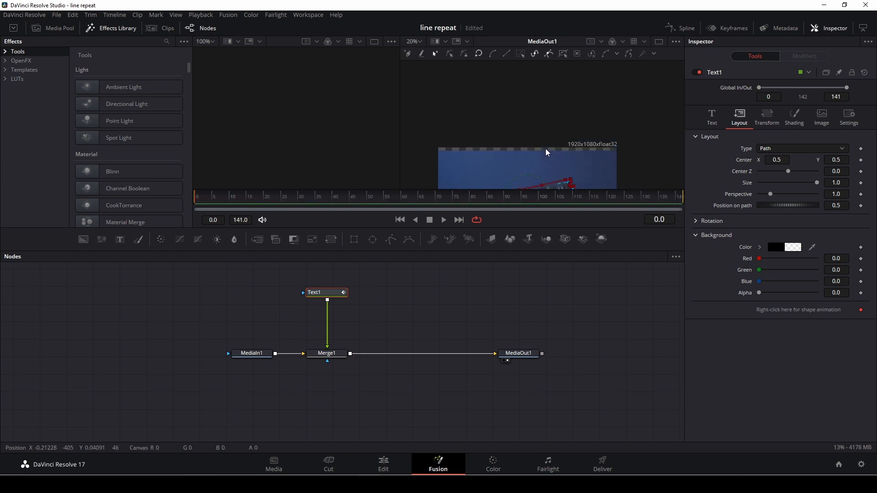
scroll(547, 153, up, 4)
scroll(557, 153, down, 2)
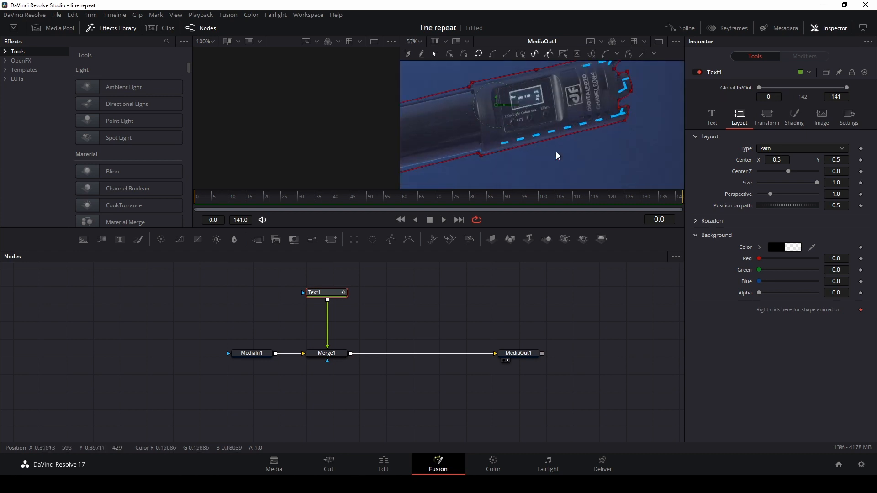
click(711, 120)
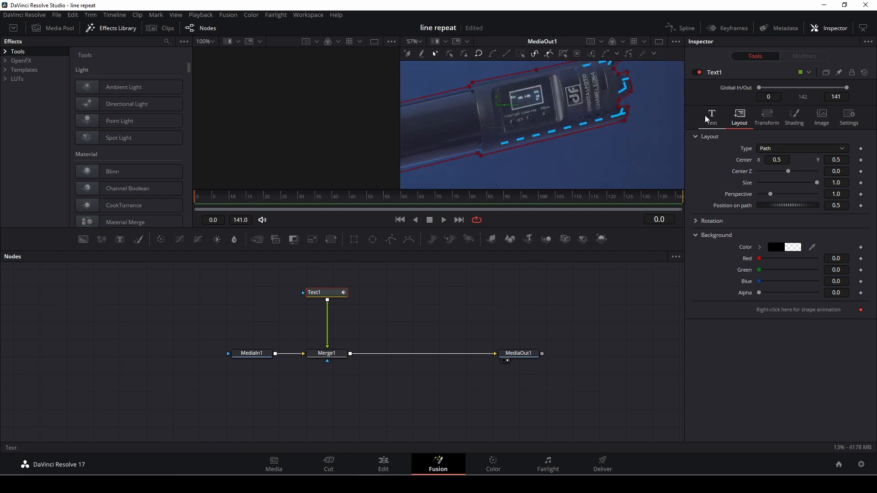
click(745, 149)
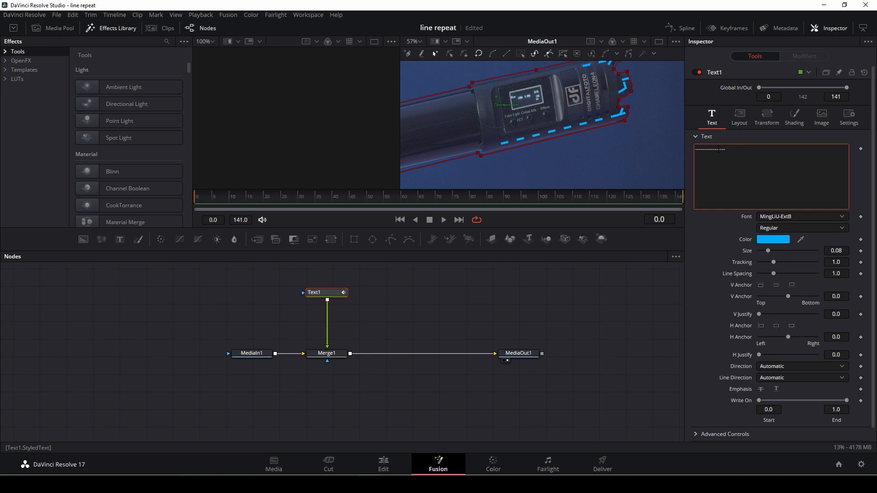
text(--------------------)
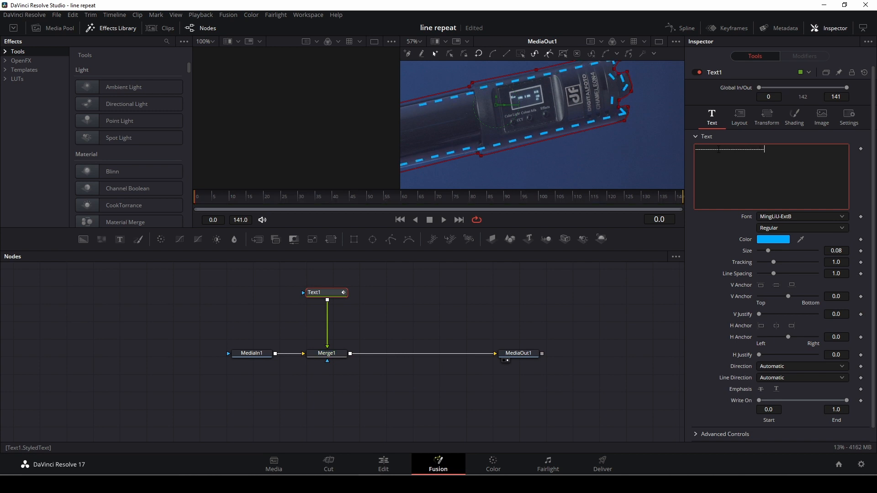
text(----)
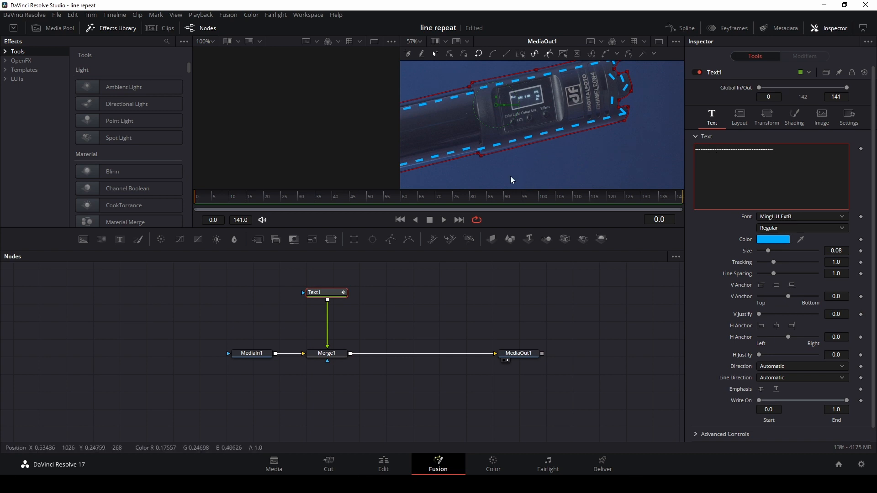
scroll(486, 169, down, 5)
key(ctrl+s)
- Append about 11 more hyphens to the Text1 text to lengthen the dashed outline around the tube
drag(531, 153, 552, 142)
scroll(527, 164, up, 3)
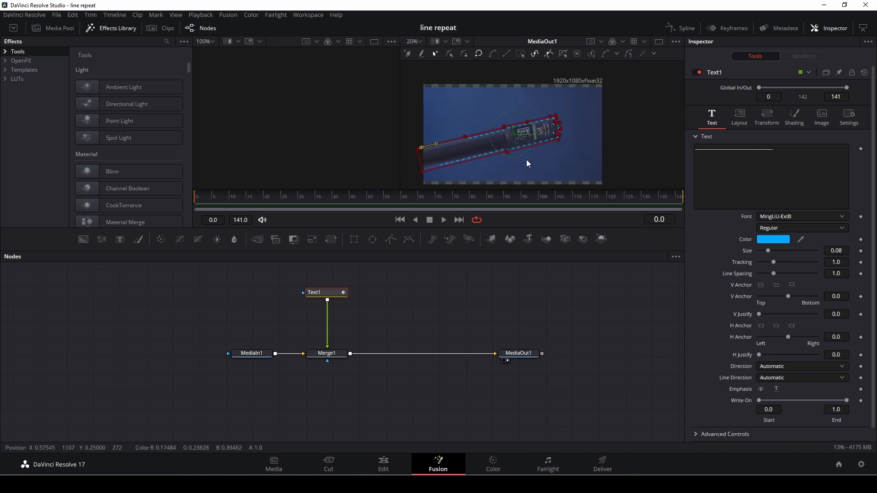
click(799, 150)
text(-----------)
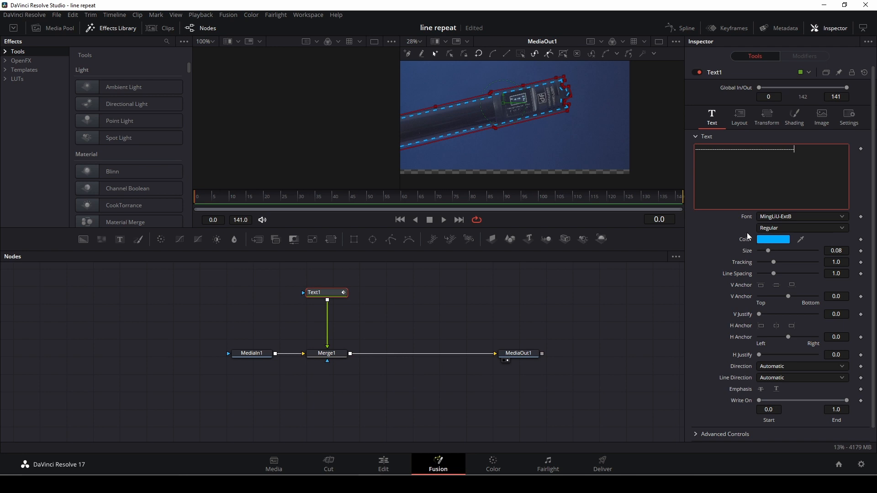
- Set the V Anchor of Text1 to 0.57 so the dashes sit along the path around the tube
scroll(533, 141, down, 2)
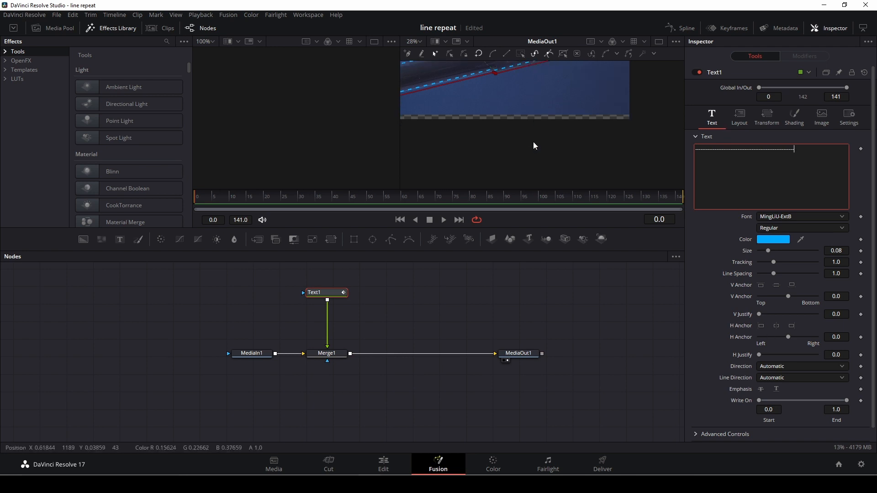
scroll(534, 143, up, 2)
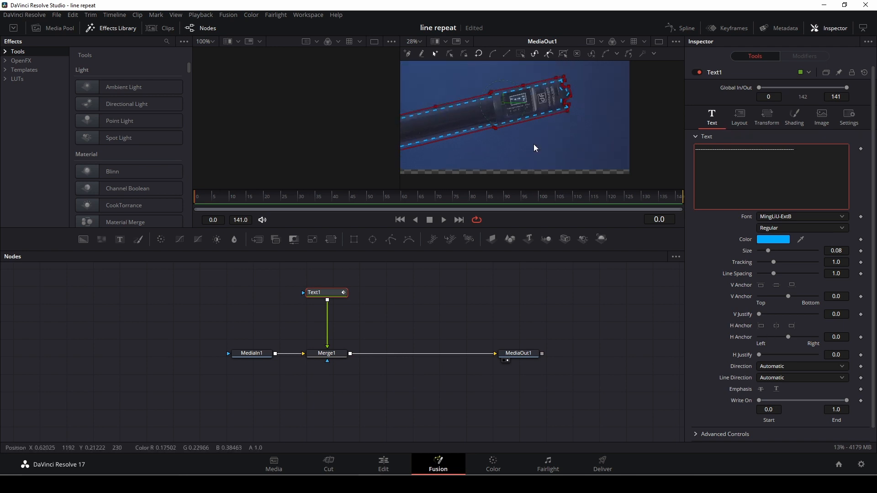
scroll(533, 144, up, 3)
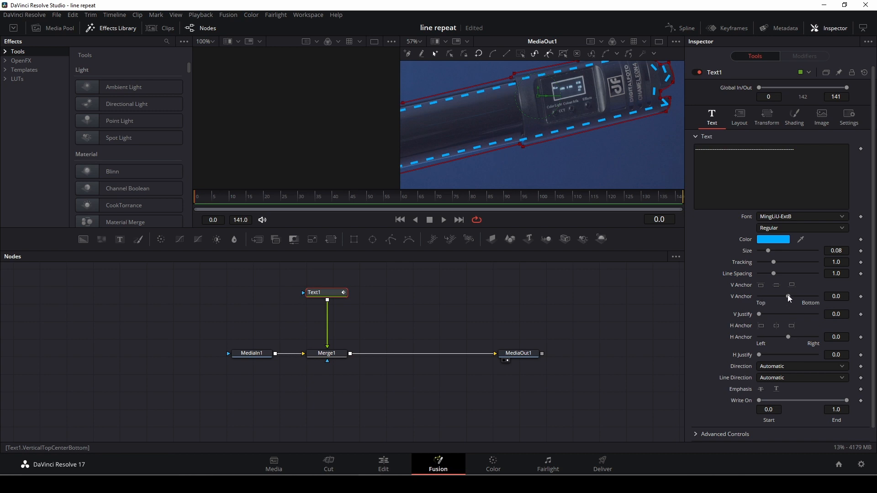
drag(789, 296, 804, 304)
scroll(550, 149, down, 1)
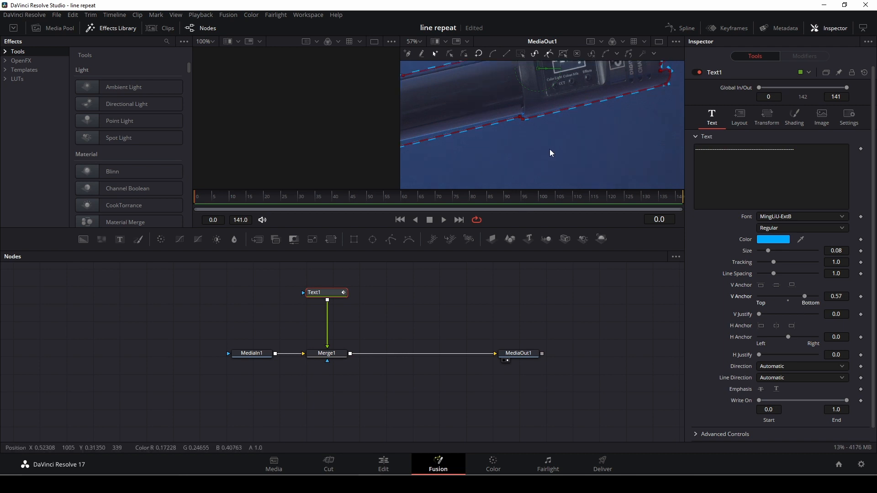
scroll(550, 149, up, 2)
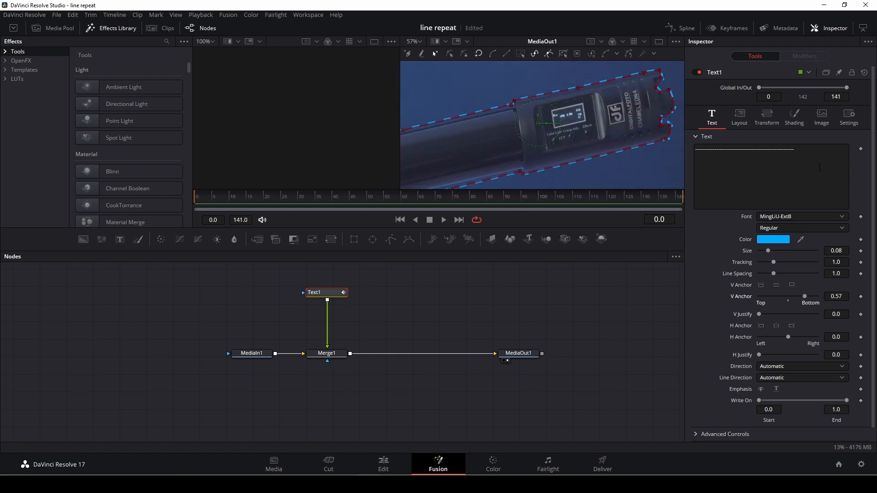
- Append six more hyphens to the Text1 text and check the dashed outline without the path controls
click(740, 117)
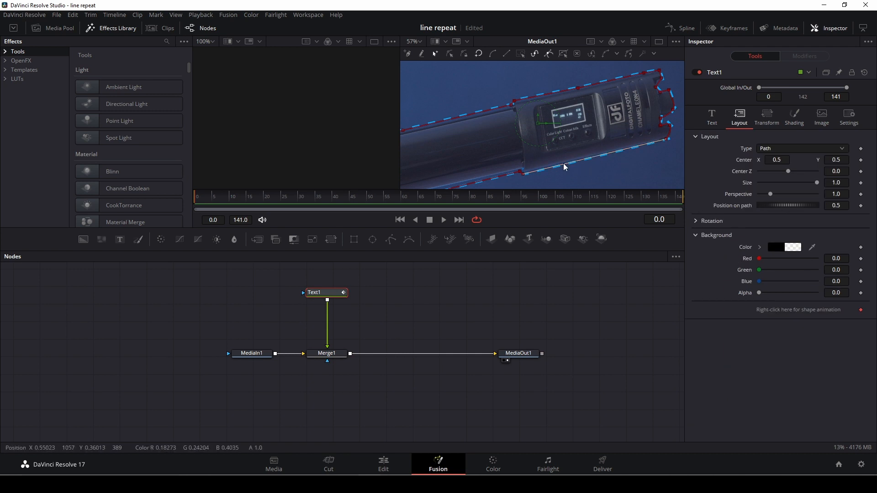
scroll(565, 167, down, 4)
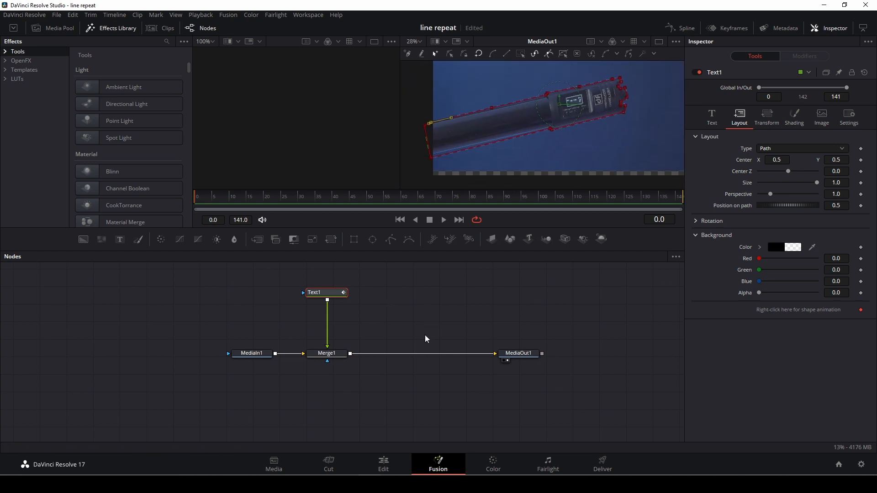
click(507, 353)
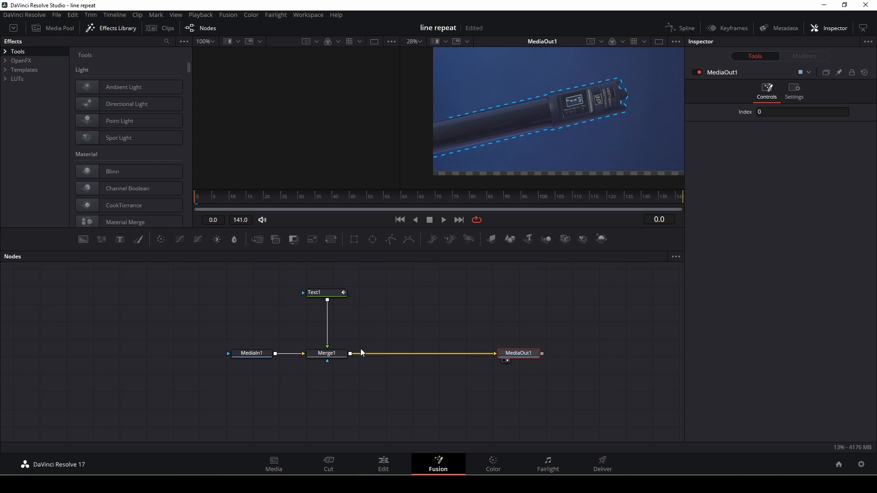
click(328, 291)
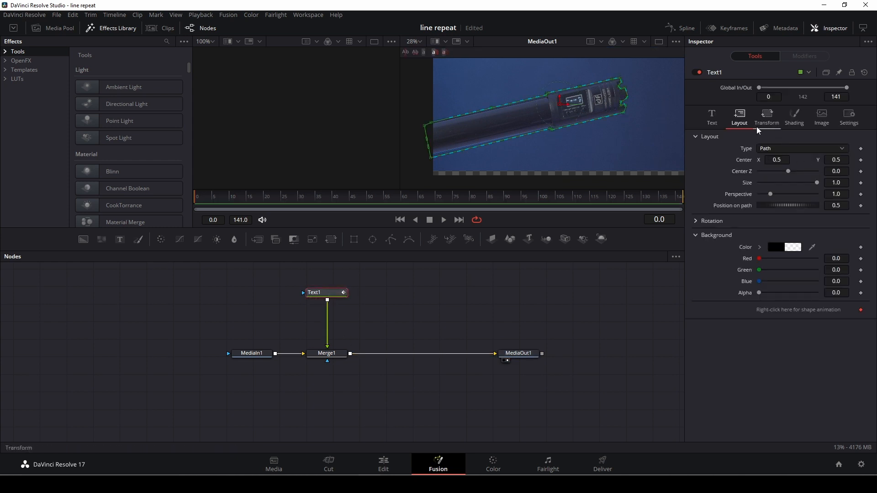
click(712, 117)
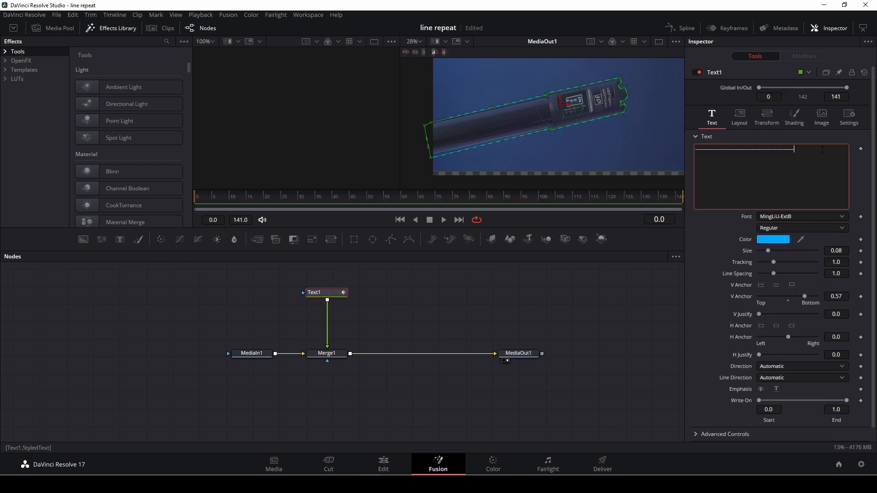
text(------)
click(518, 353)
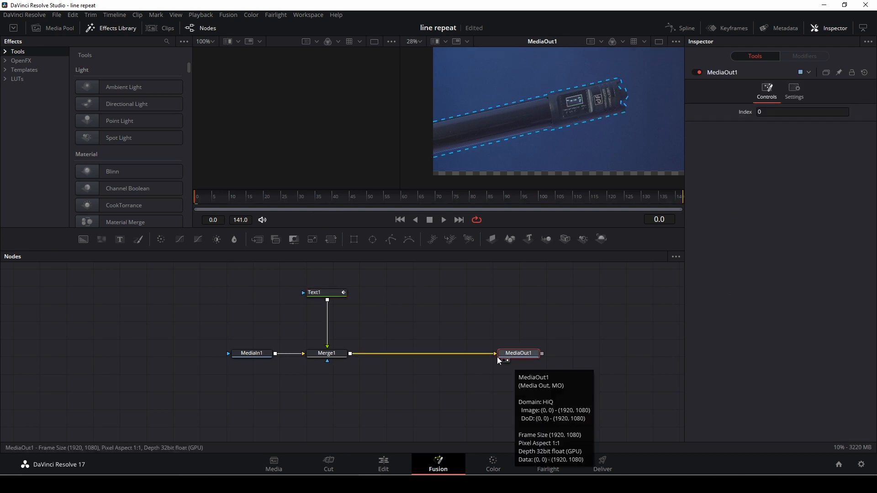
- Keyframe Text1's Position on path at 0.283 on frame 0 and 0.805 on frame 141
click(331, 293)
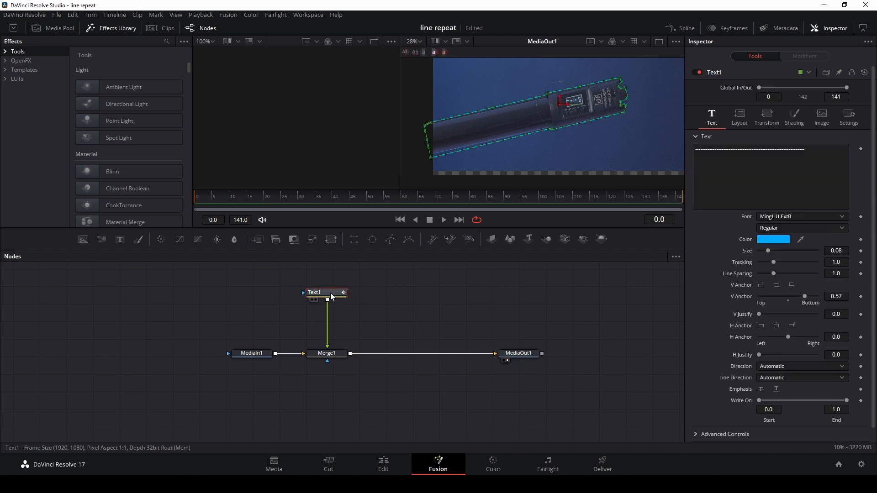
click(740, 117)
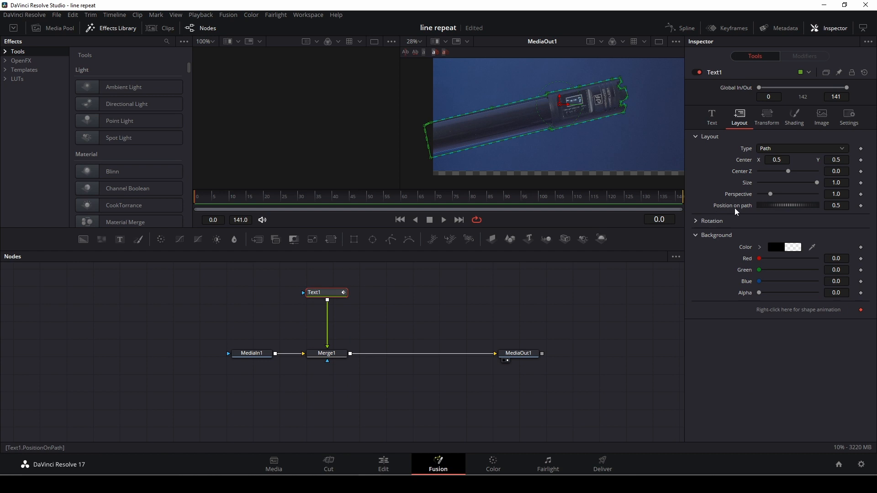
mouse_move(774, 208)
mouse_down()
mouse_move(815, 206)
mouse_move(761, 211)
mouse_up()
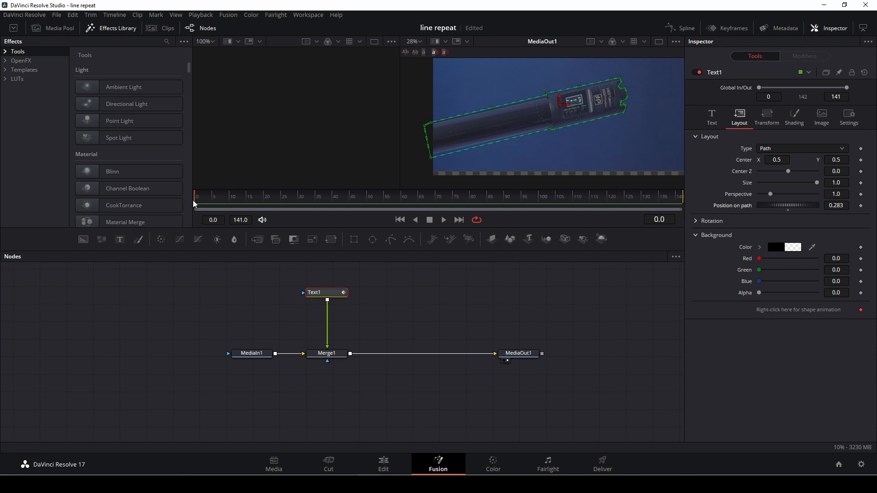
click(862, 206)
drag(200, 203, 681, 198)
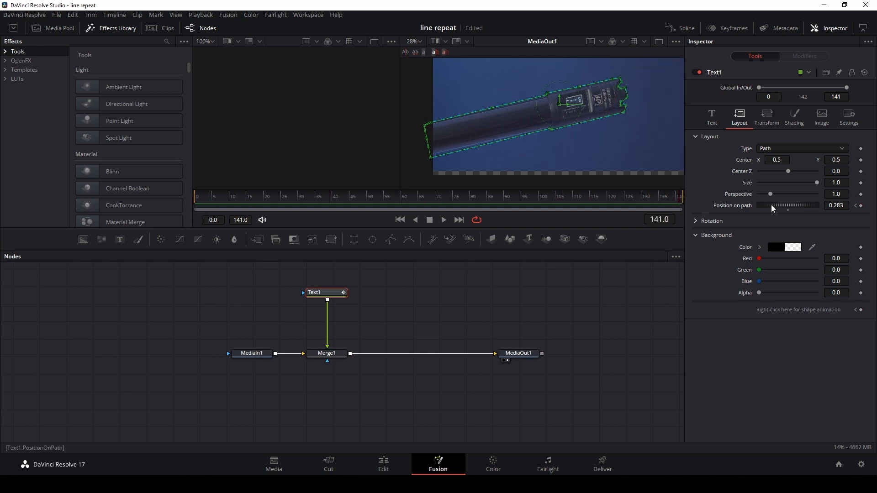
drag(774, 206, 807, 209)
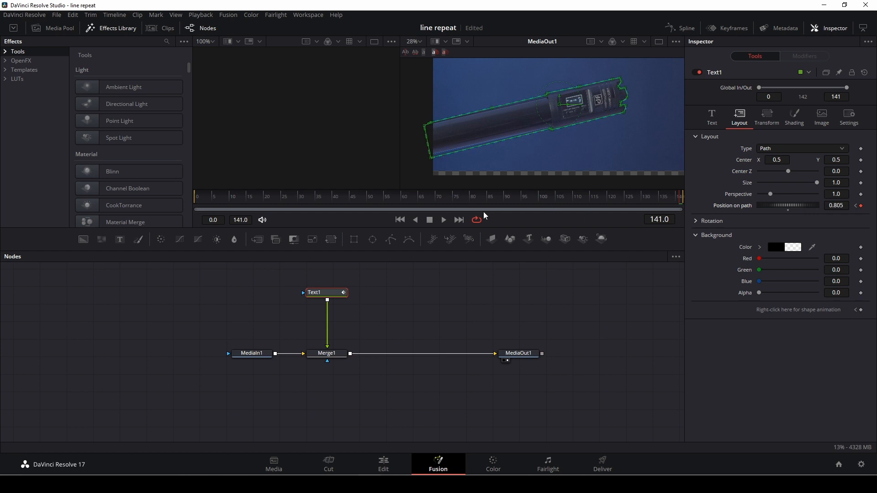
- Play back the composition to preview the dashes moving along the path, and stop playback
click(521, 321)
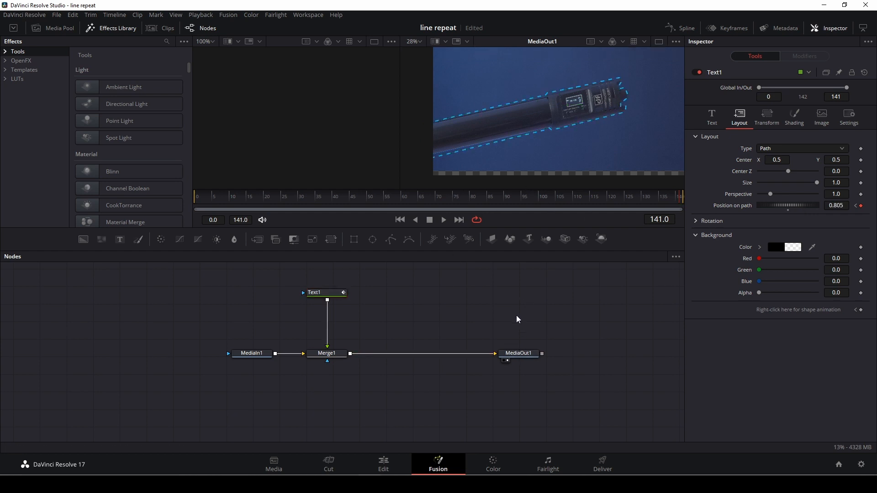
key(space)
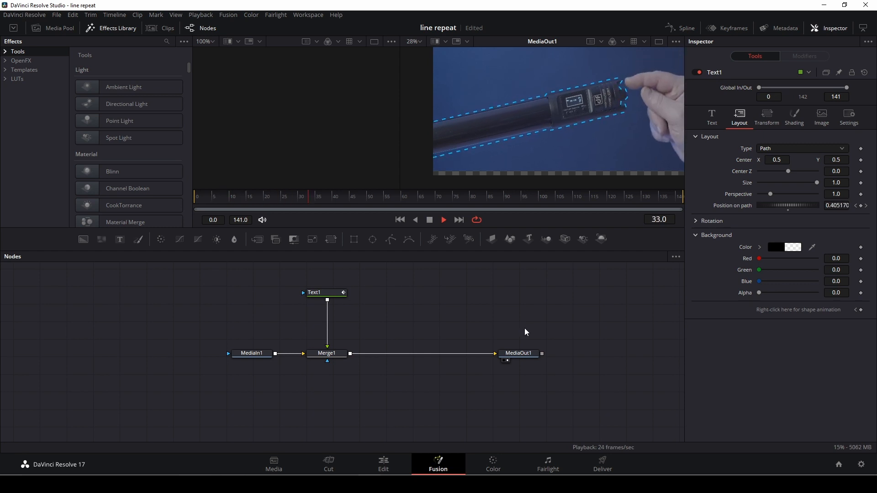
key(space)
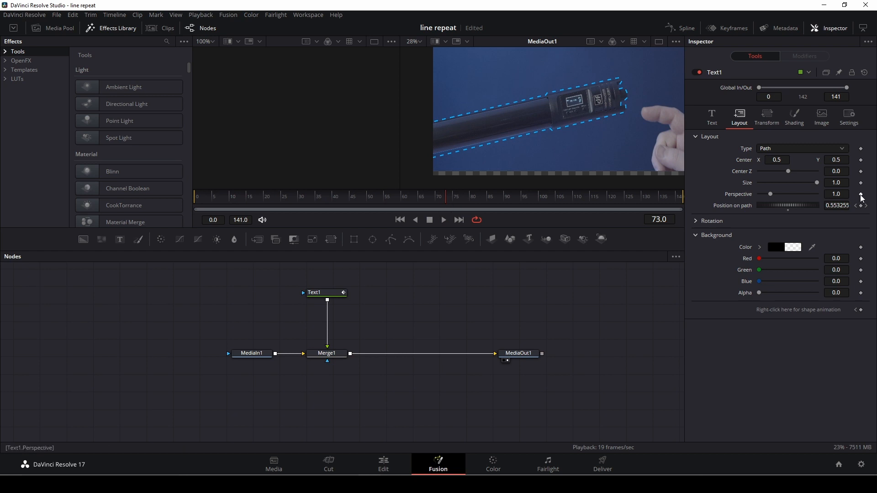
- Remove the existing Position on path keyframes and re-animate it from 0.5 at frame 0 to a negative value at frame 141
click(867, 205)
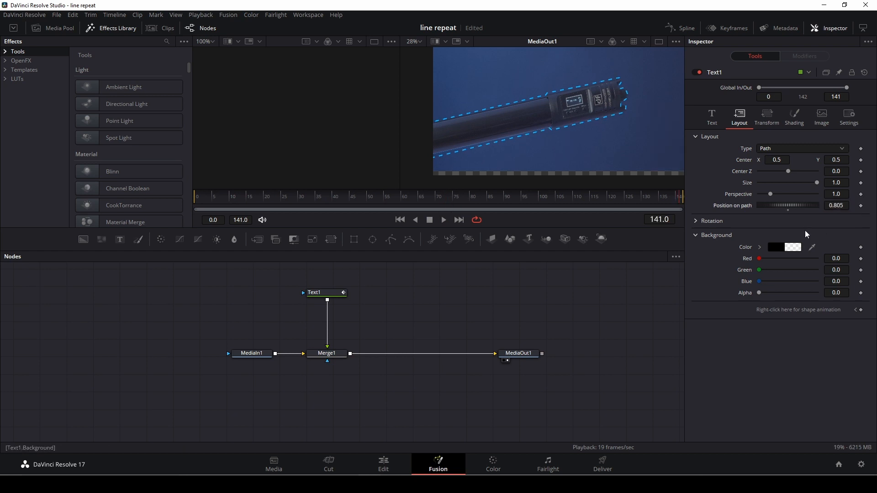
click(196, 203)
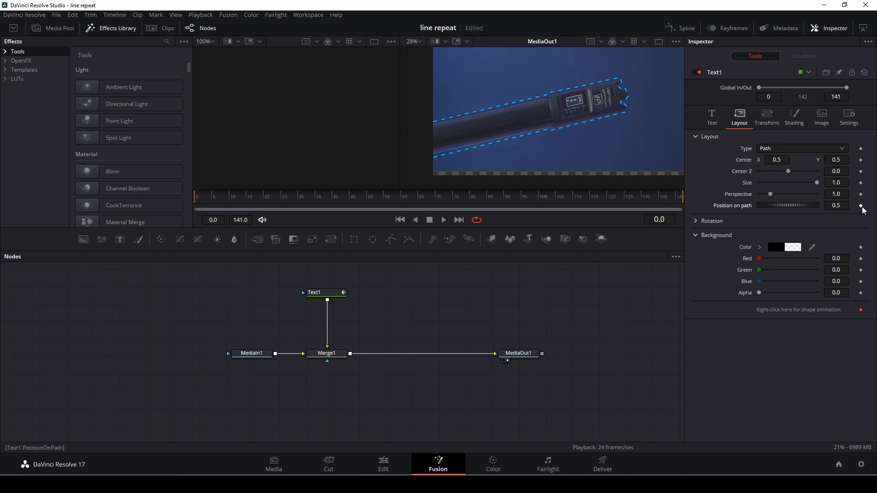
click(682, 203)
drag(785, 208, 765, 210)
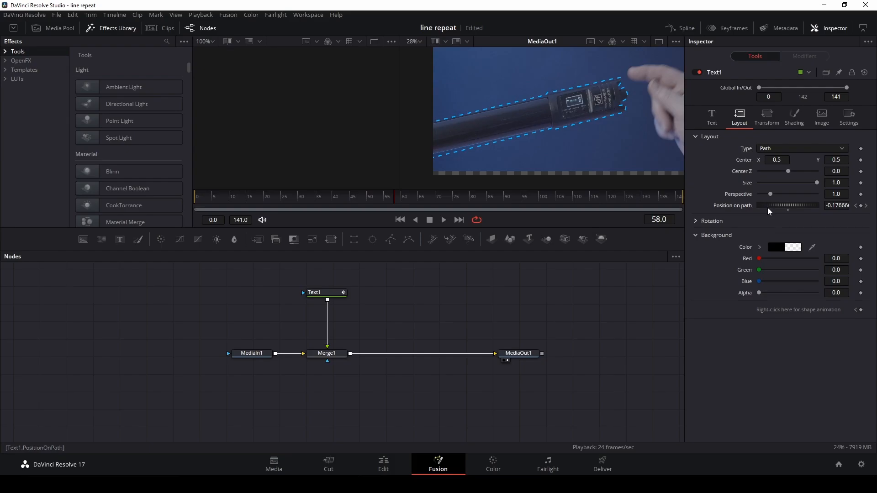
- Set Position on path to 7.678 at frame 58 and play back the faster dash movement
drag(769, 209, 876, 203)
mouse_move(780, 212)
mouse_down()
mouse_move(762, 209)
mouse_move(780, 215)
mouse_up()
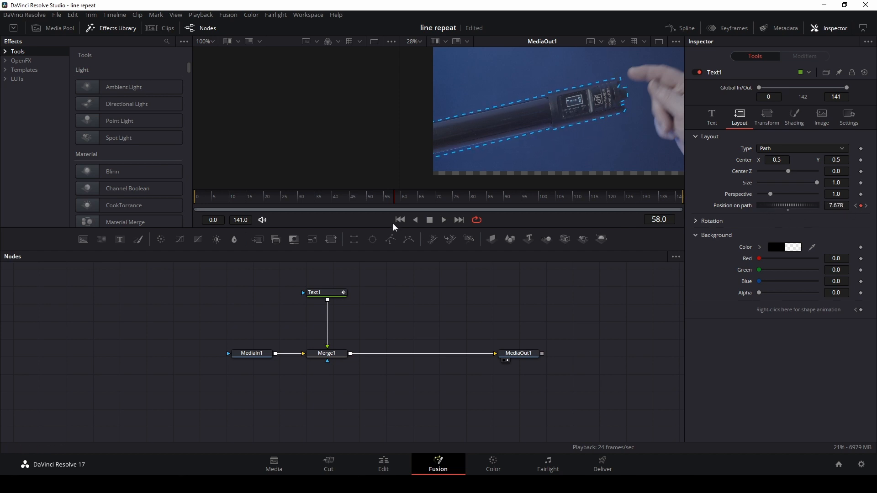
key(space)
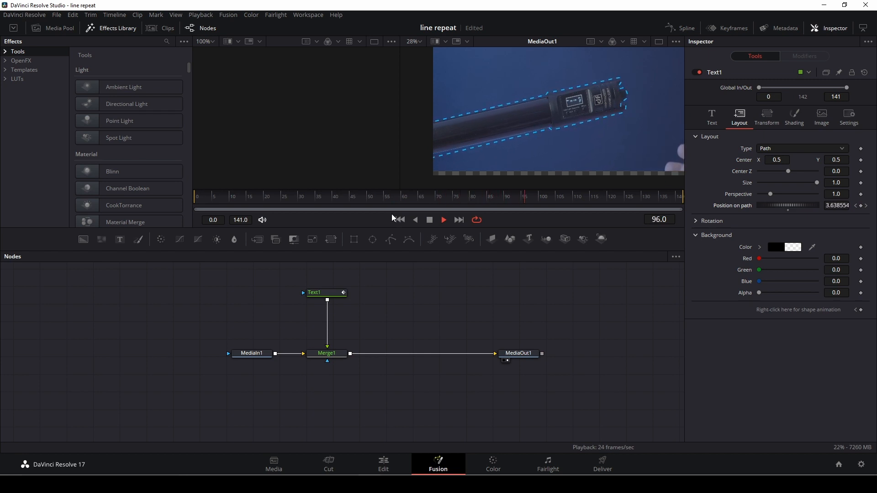
click(712, 117)
key(space)
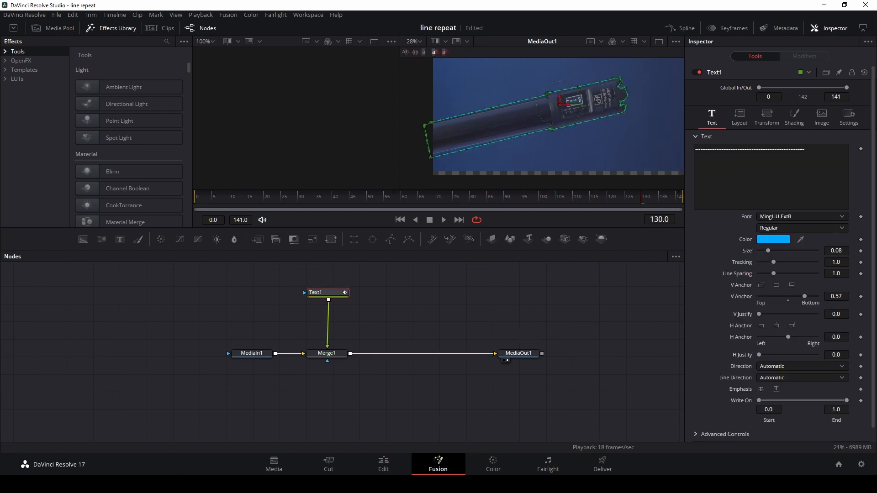
- Copy the dollar sign from Character Map's MingLiU_HKSCS-ExtB font and paste it at the end of the Text1 text
click(329, 484)
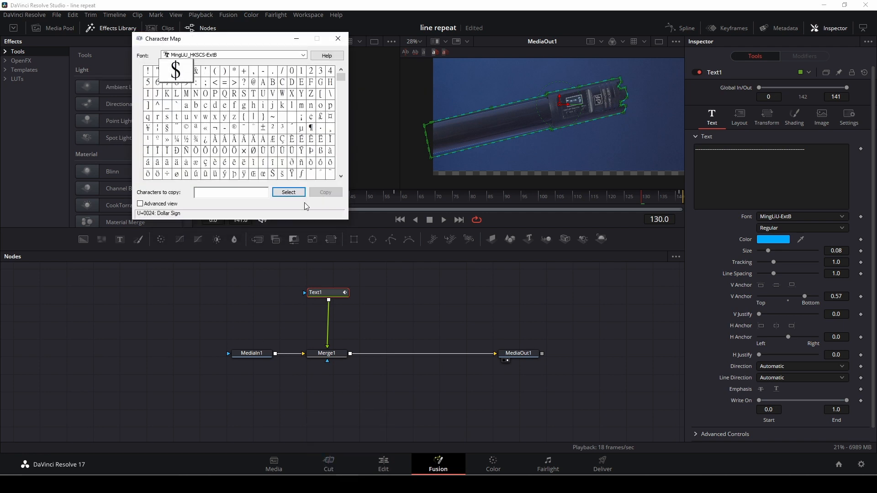
click(326, 193)
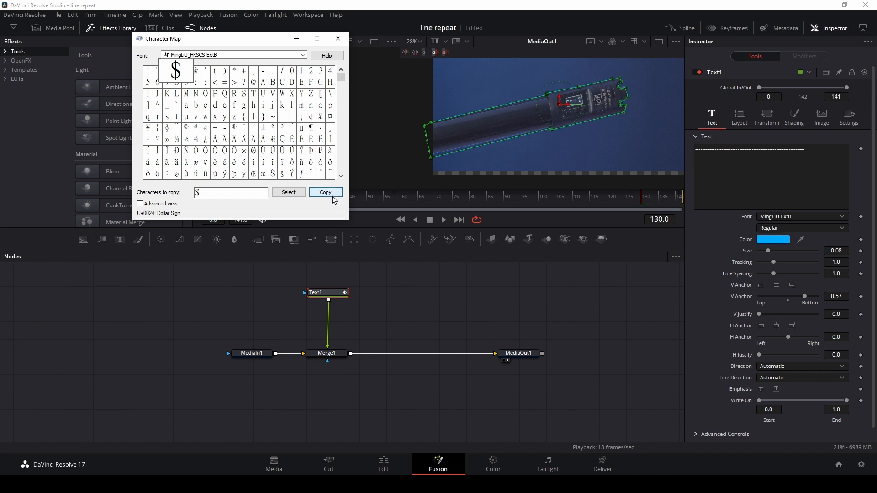
click(808, 150)
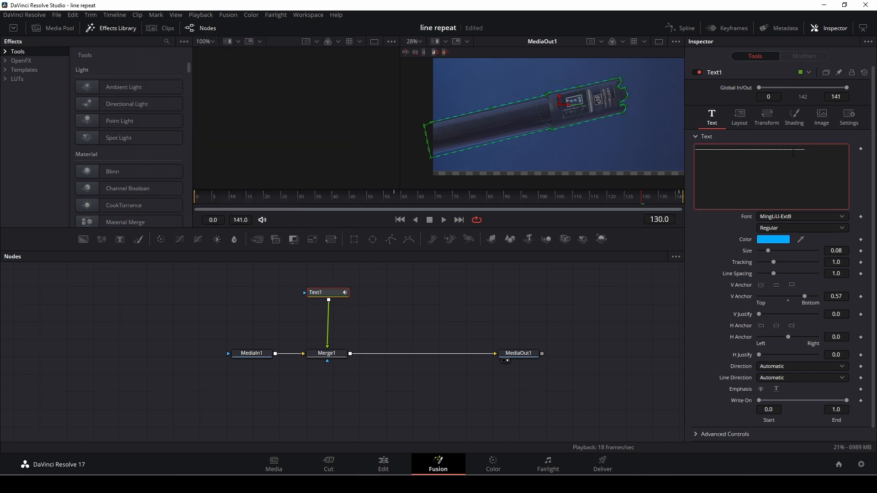
key(ctrl+v)
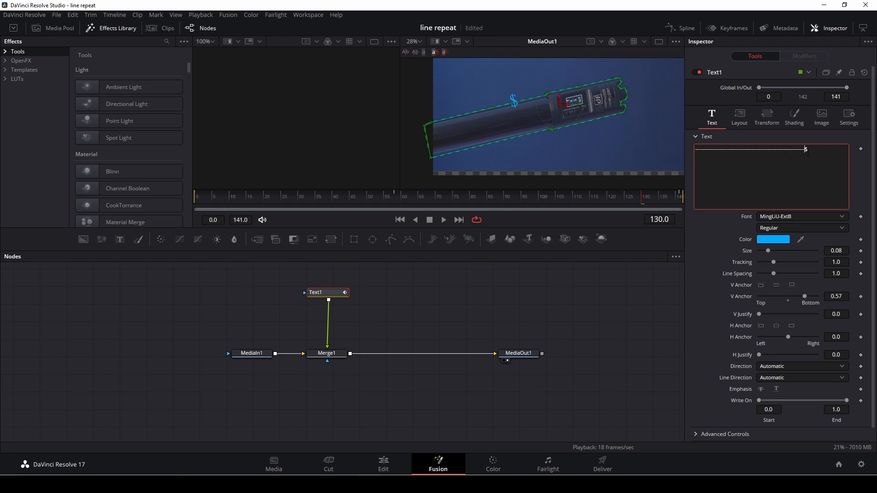
- Replace the Text1 hyphens with a row of about 60 dollar signs running around the whole path
key(BackSpace)
key(BackSpace)
key(BackSpace)
key(BackSpace)
key(BackSpace)
text($$$$$$$$$$$$$$$$$$$$$$$$$$$$$$$$$)
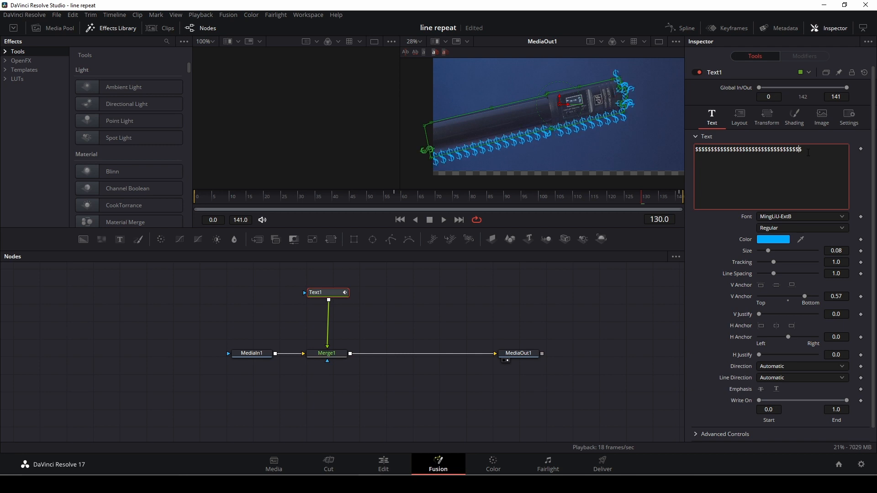
text($$$$$$$$$$$$$$$$$$$$$$$$$$$$$)
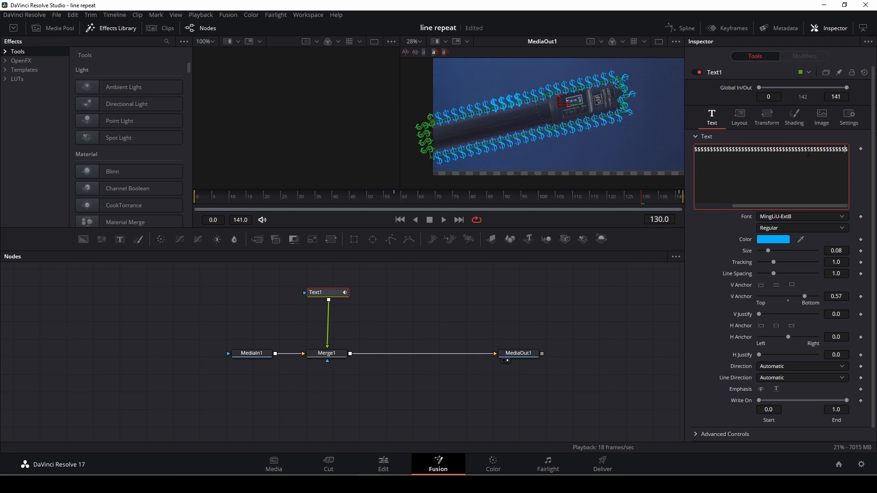
- Change the Text1 colour to the dark green basic colour and play back the dollar-sign outline
click(768, 240)
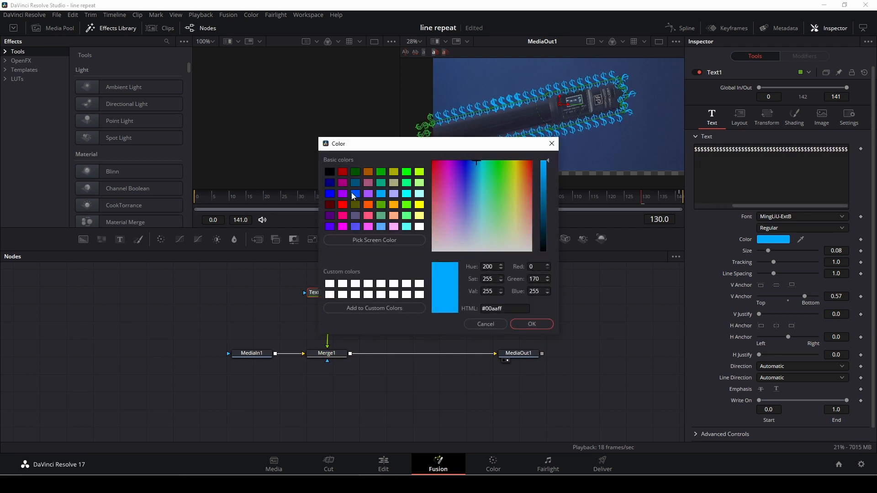
click(356, 172)
click(532, 324)
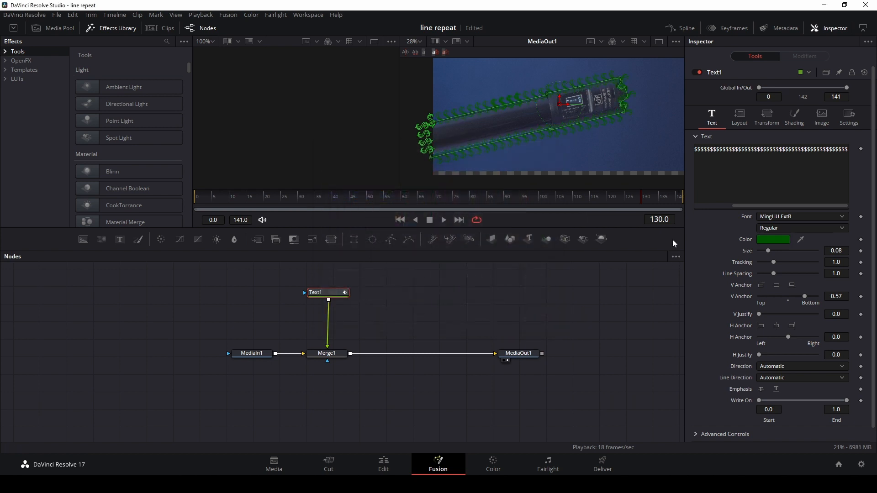
click(524, 355)
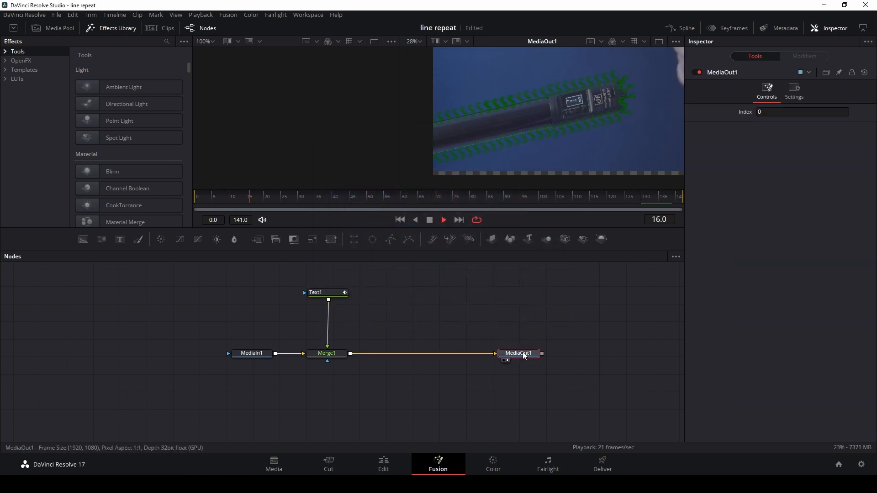
key(space)
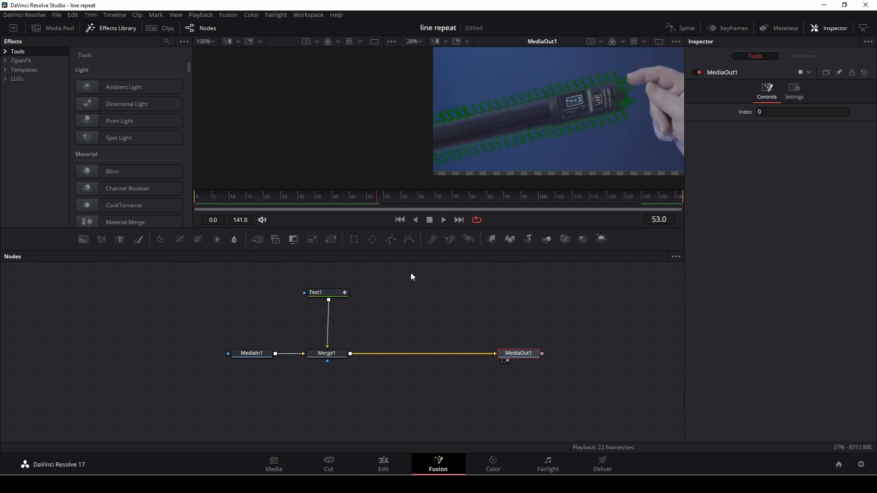
- Adjust Text1's Position on path keyframe at frame 141 to change the movement of the dollar signs
click(314, 293)
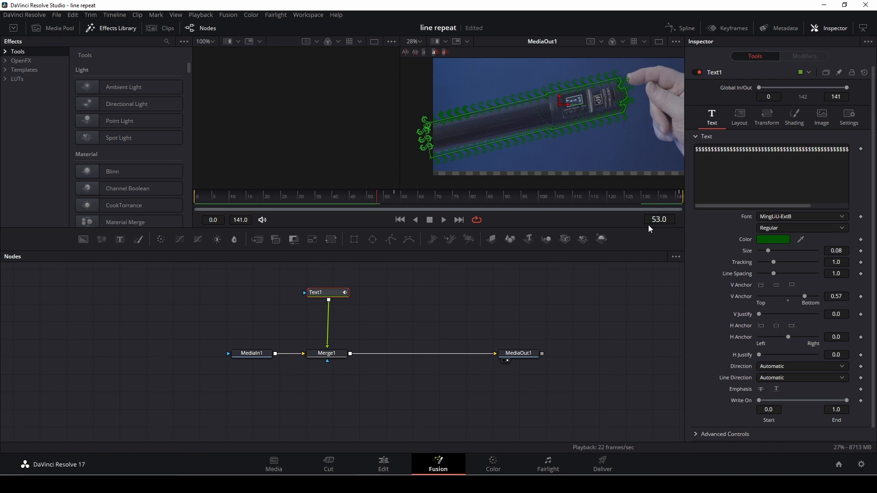
drag(684, 202, 676, 205)
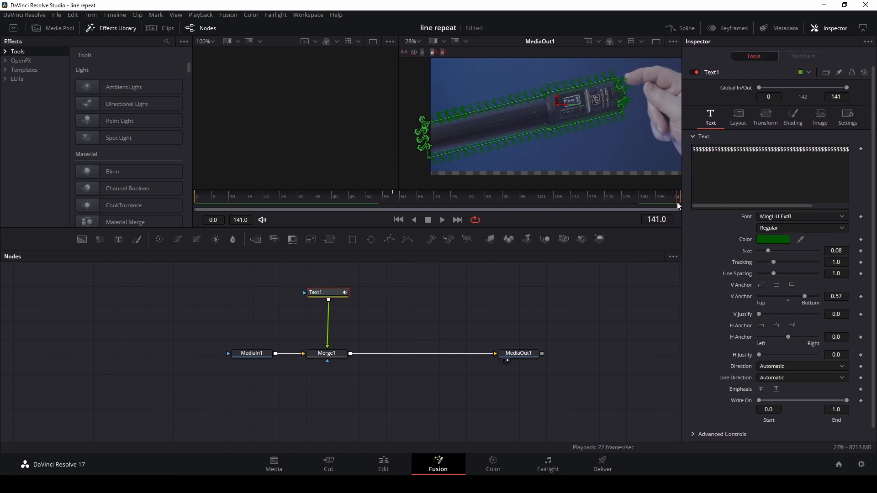
click(739, 120)
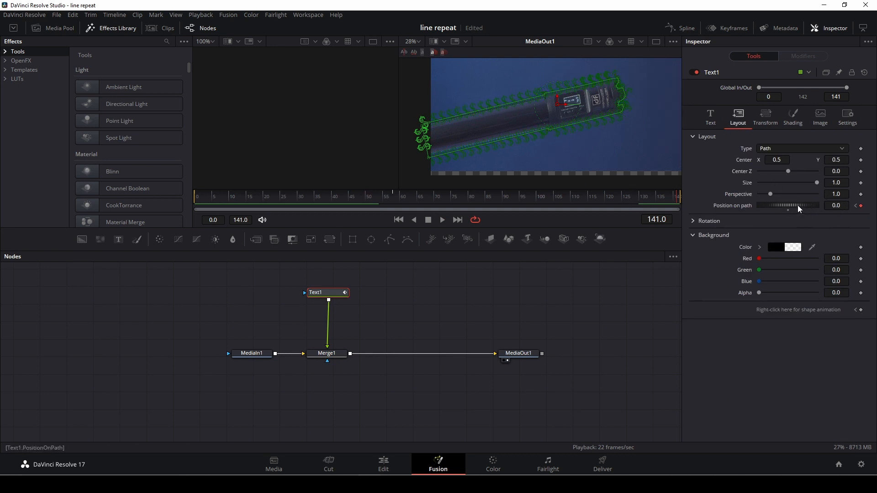
drag(799, 209, 507, 213)
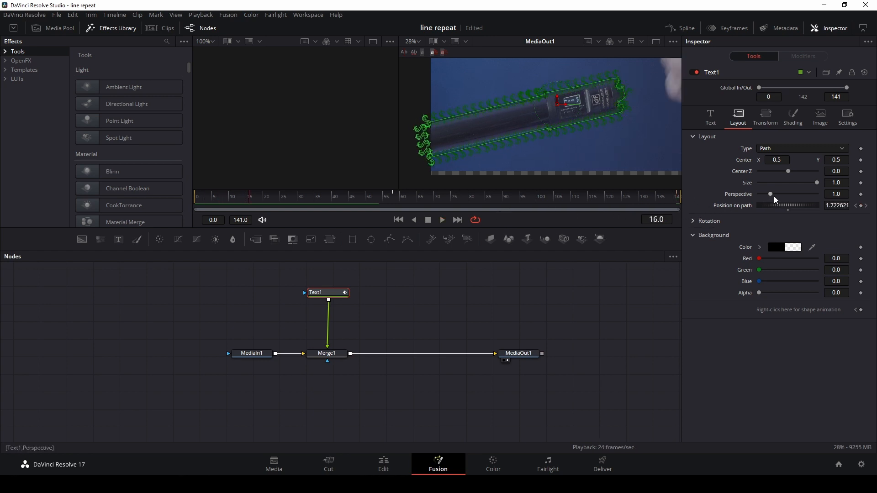